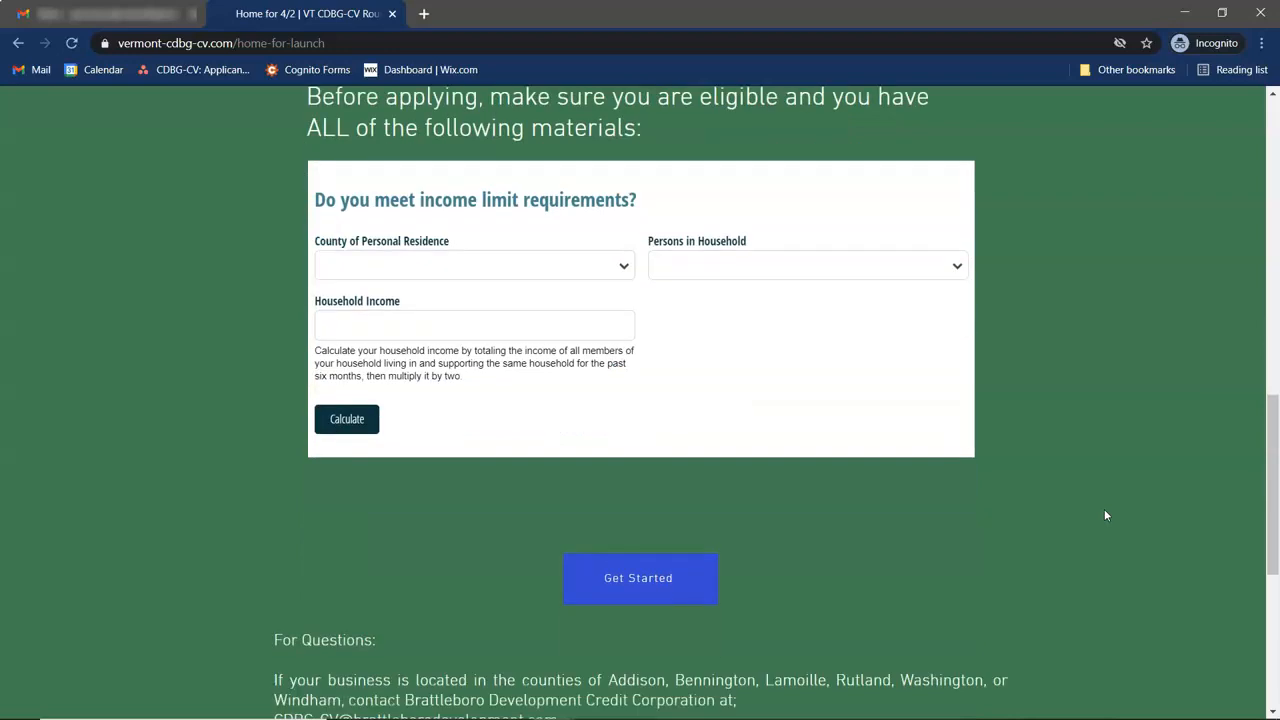
Scroll down the home page to show the Get Started button and the For Questions contacts.
scroll(1105, 512, "down", 2)
scroll(1105, 515, "down", 1)
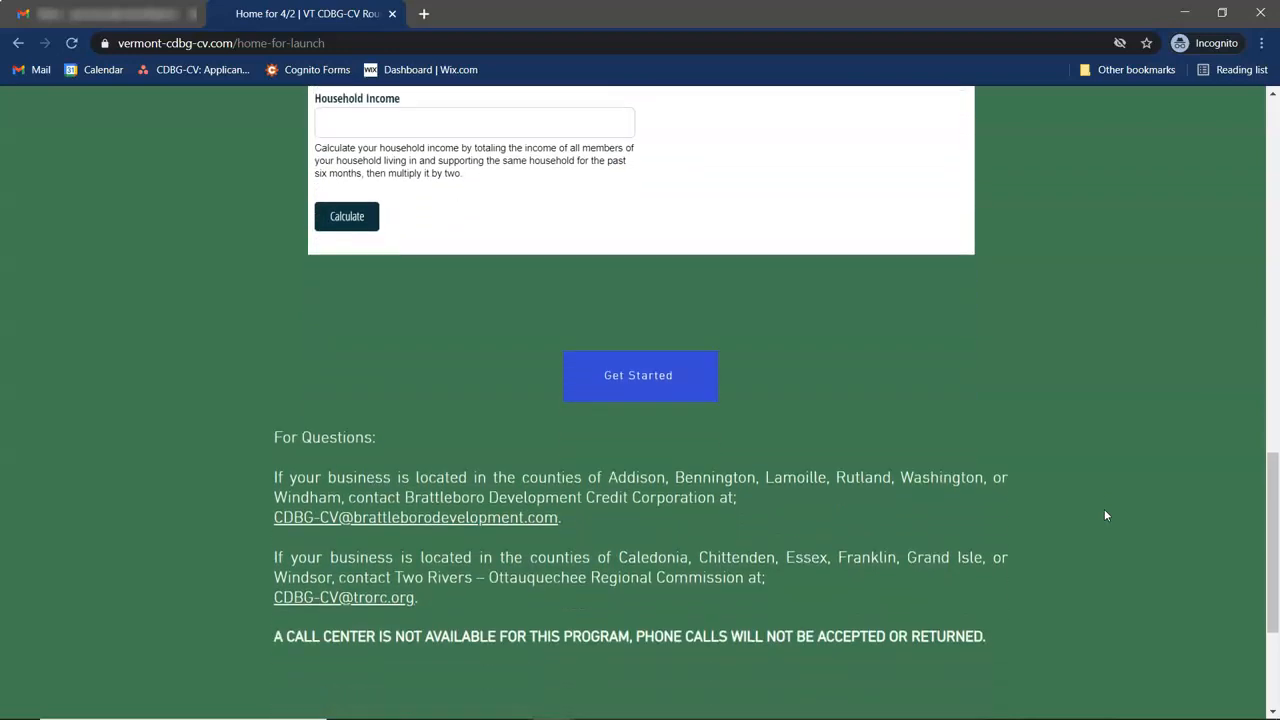
Open the Create Your Account form via Get Started and focus its Email field.
left_click(701, 359)
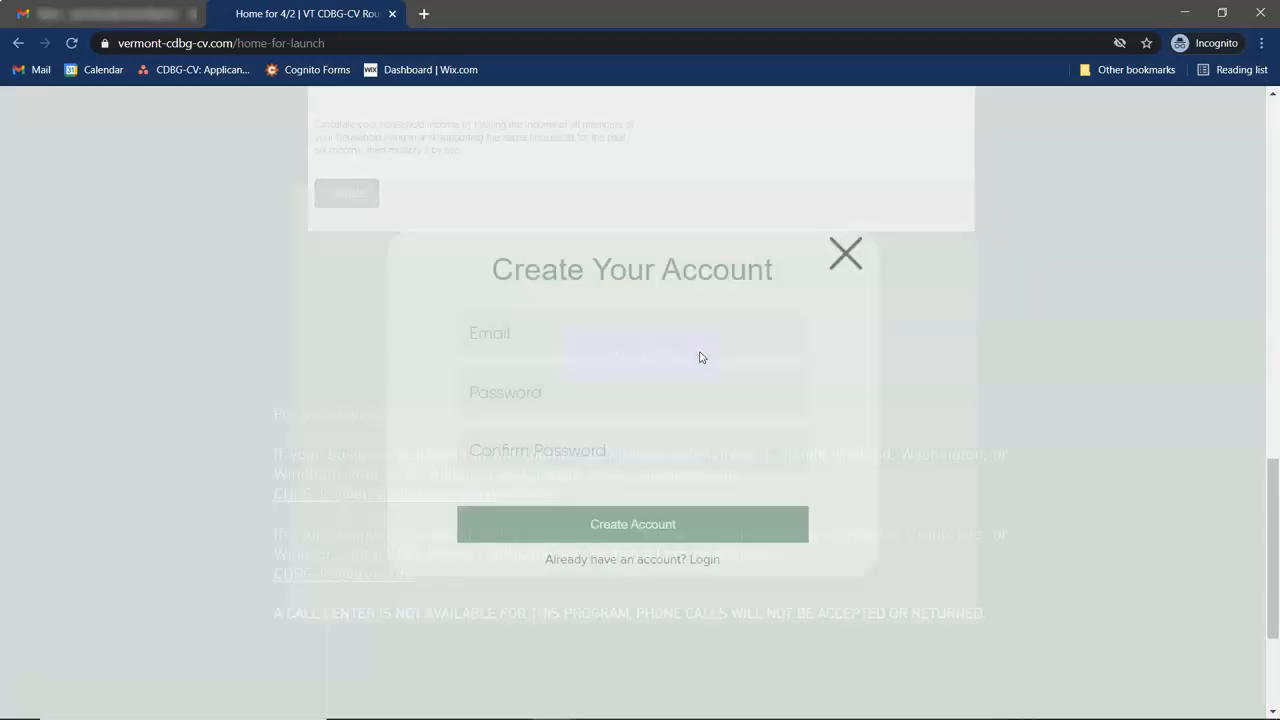
left_click(633, 342)
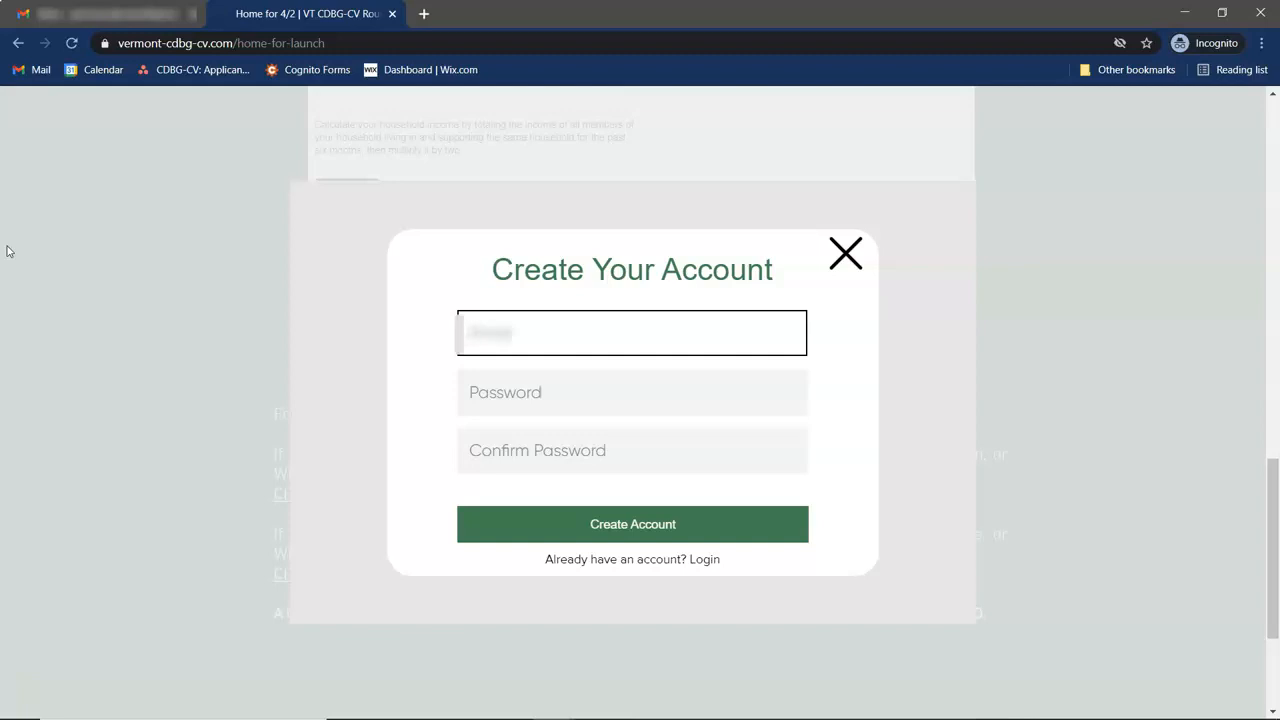
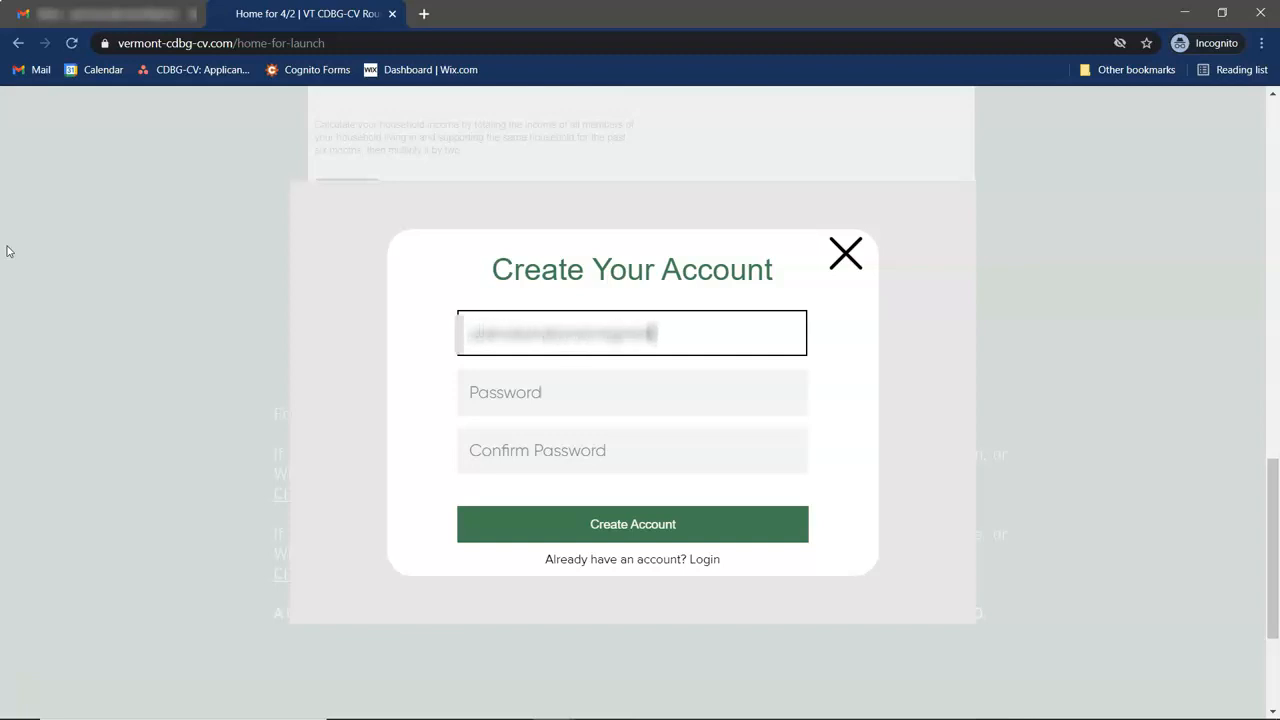
Register with the applicant's e-mail and a password (retyped after a typo), confirm it, and submit.
key("Tab")
type("••••••••••")
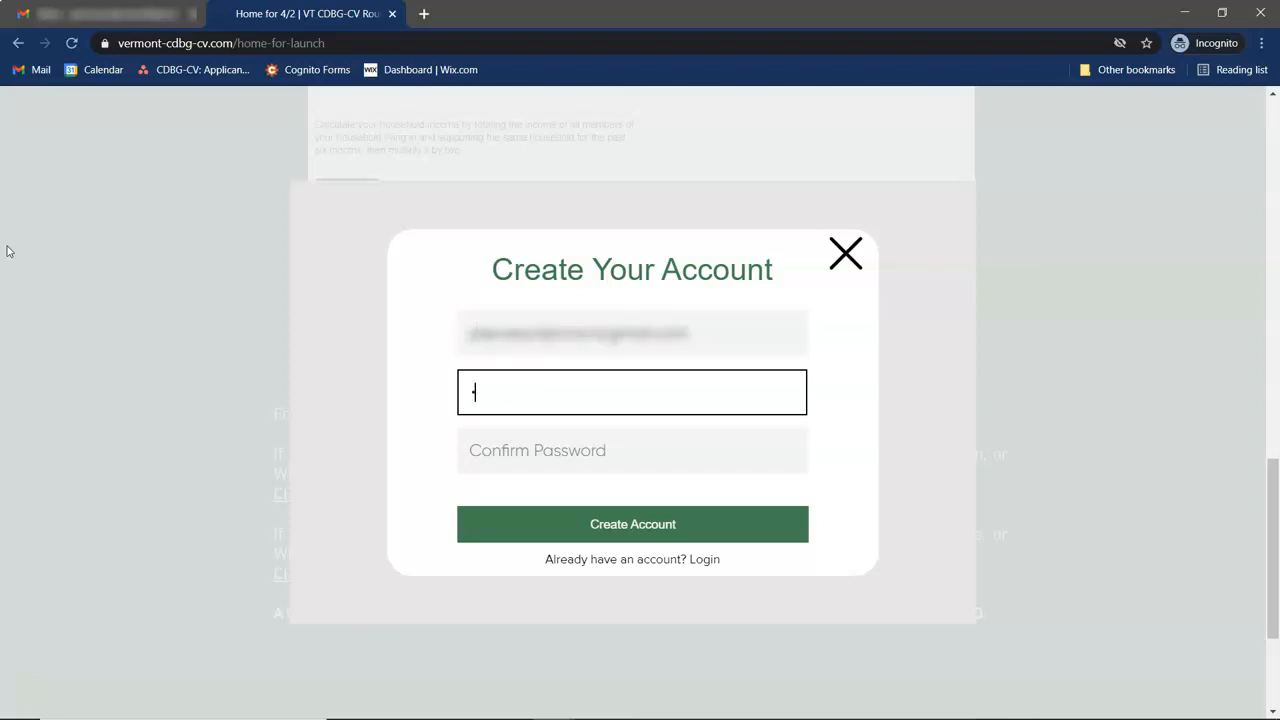
key("BackSpace")
key("BackSpace")
key("BackSpace")
key("BackSpace")
key("BackSpace")
key("BackSpace")
key("BackSpace")
key("BackSpace")
key("BackSpace")
key("BackSpace")
type("••••••••••")
key("Tab")
type("••••••••••")
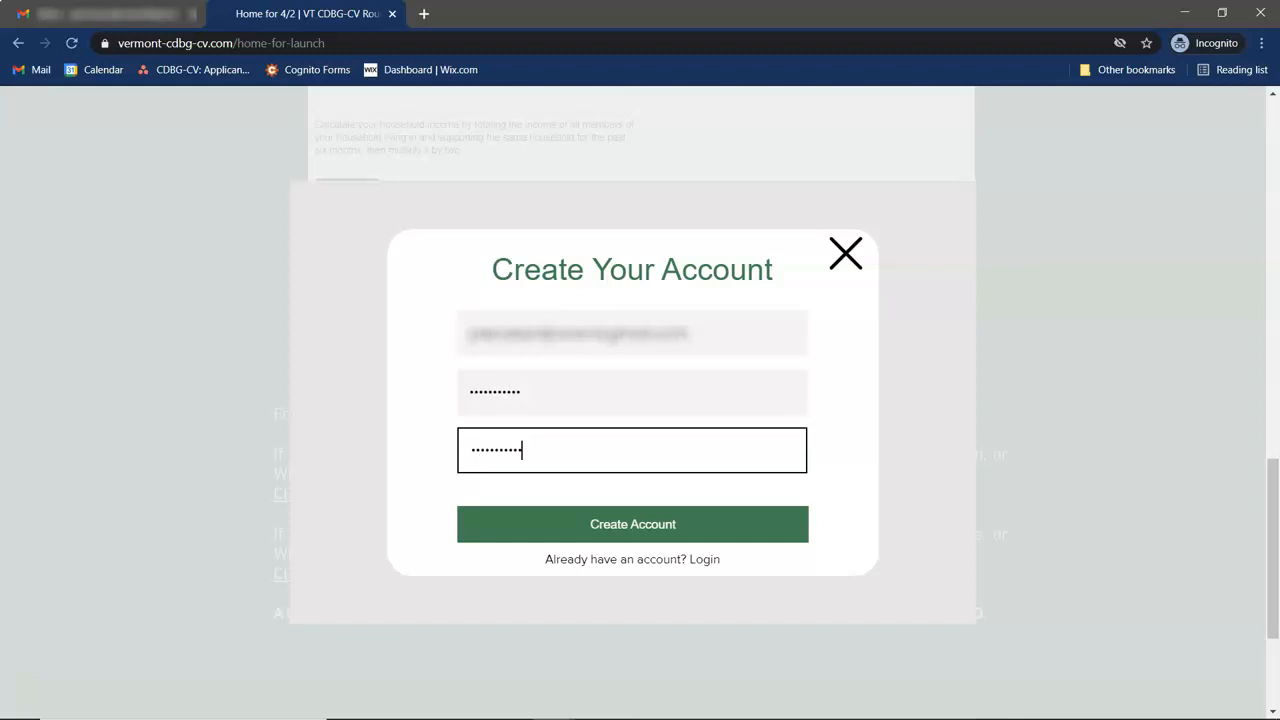
left_click(617, 525)
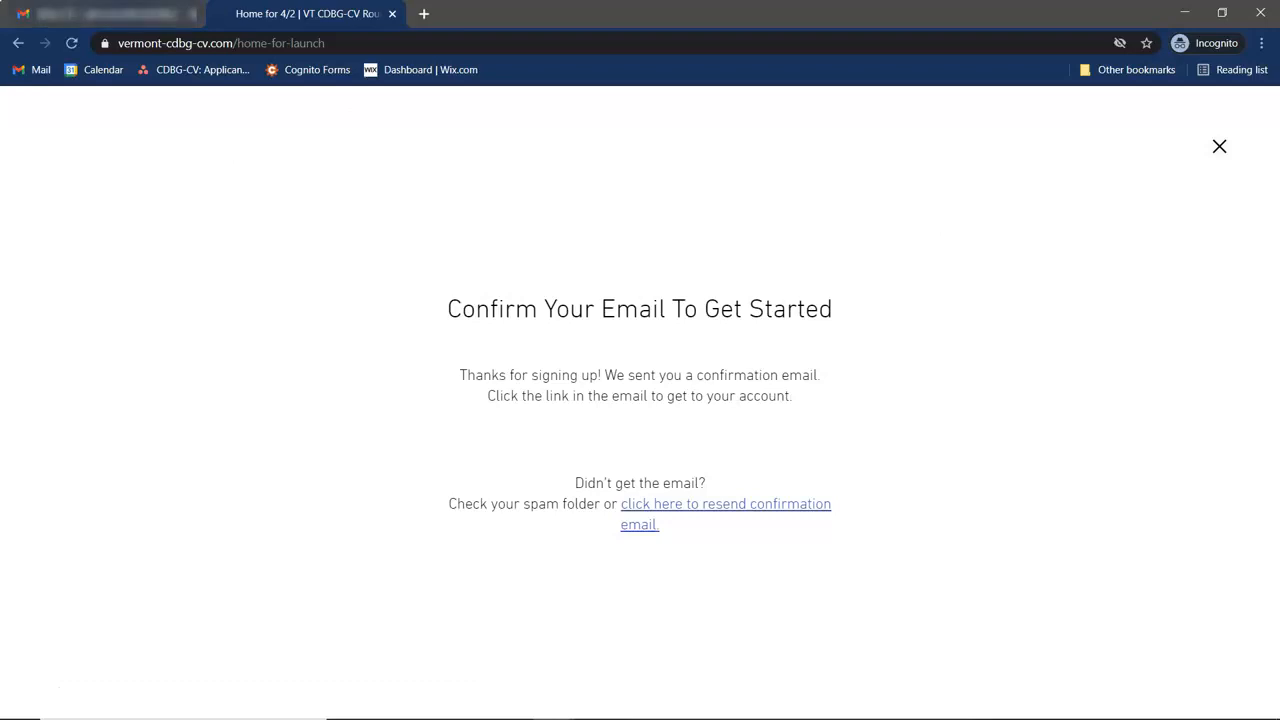
Confirm the account from the Gmail 'Welcome! Confirm Your Email' message and open Edit Account Info.
left_click(40, 69)
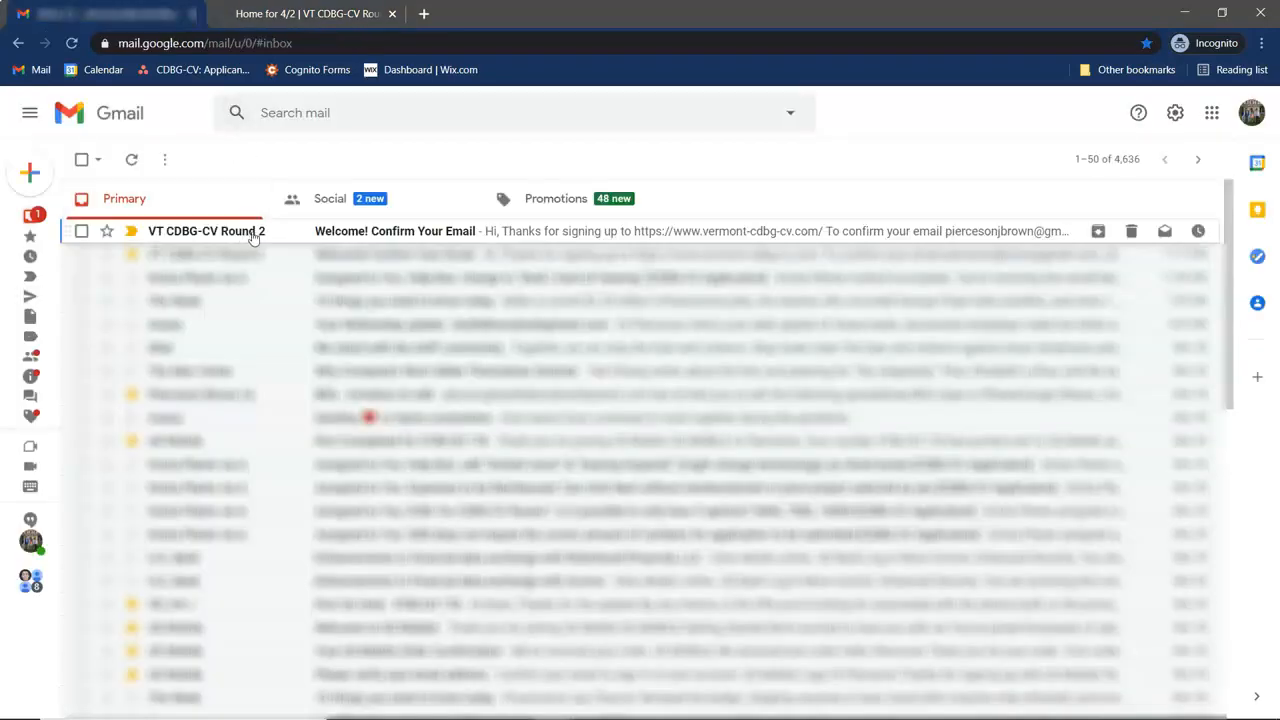
left_click(251, 234)
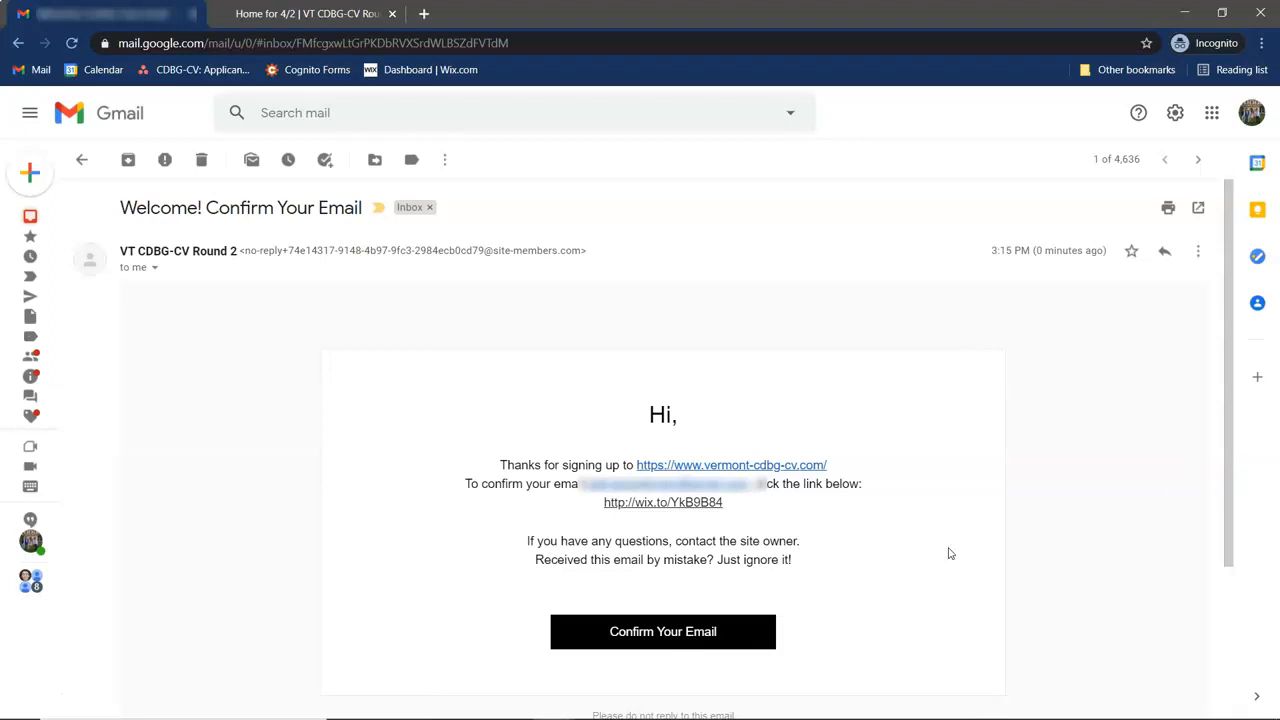
left_click(711, 631)
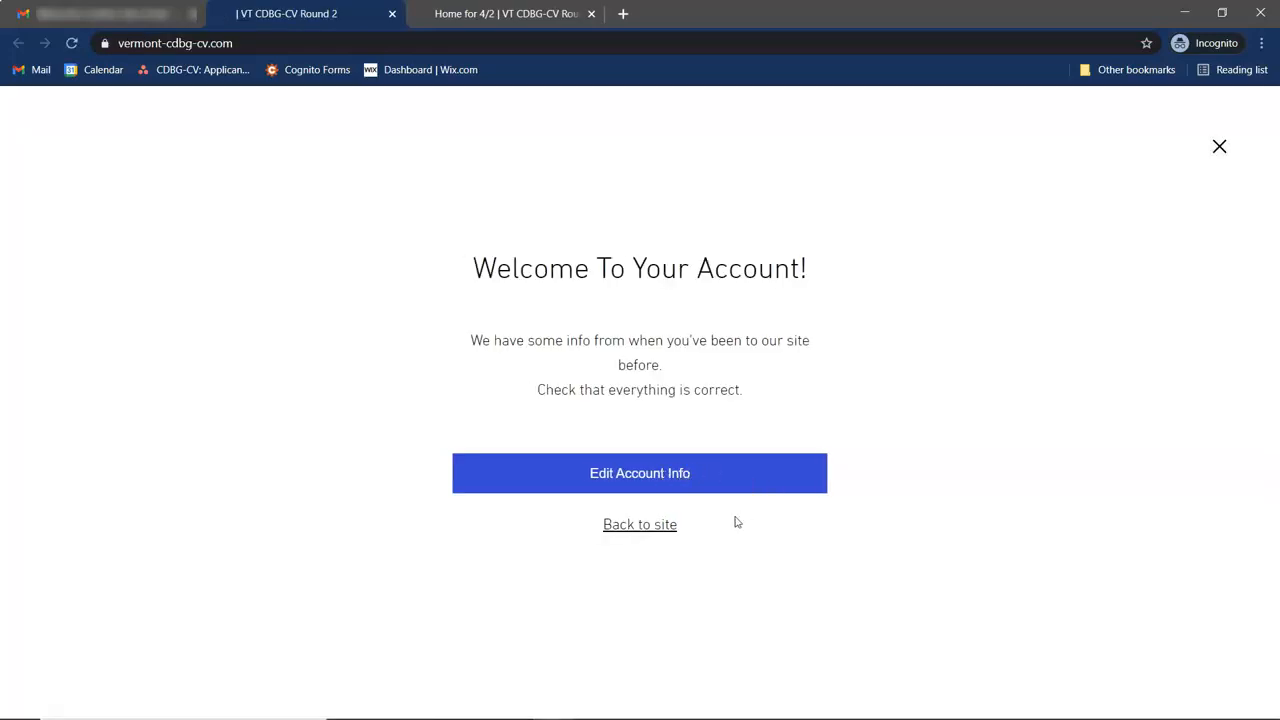
left_click(637, 477)
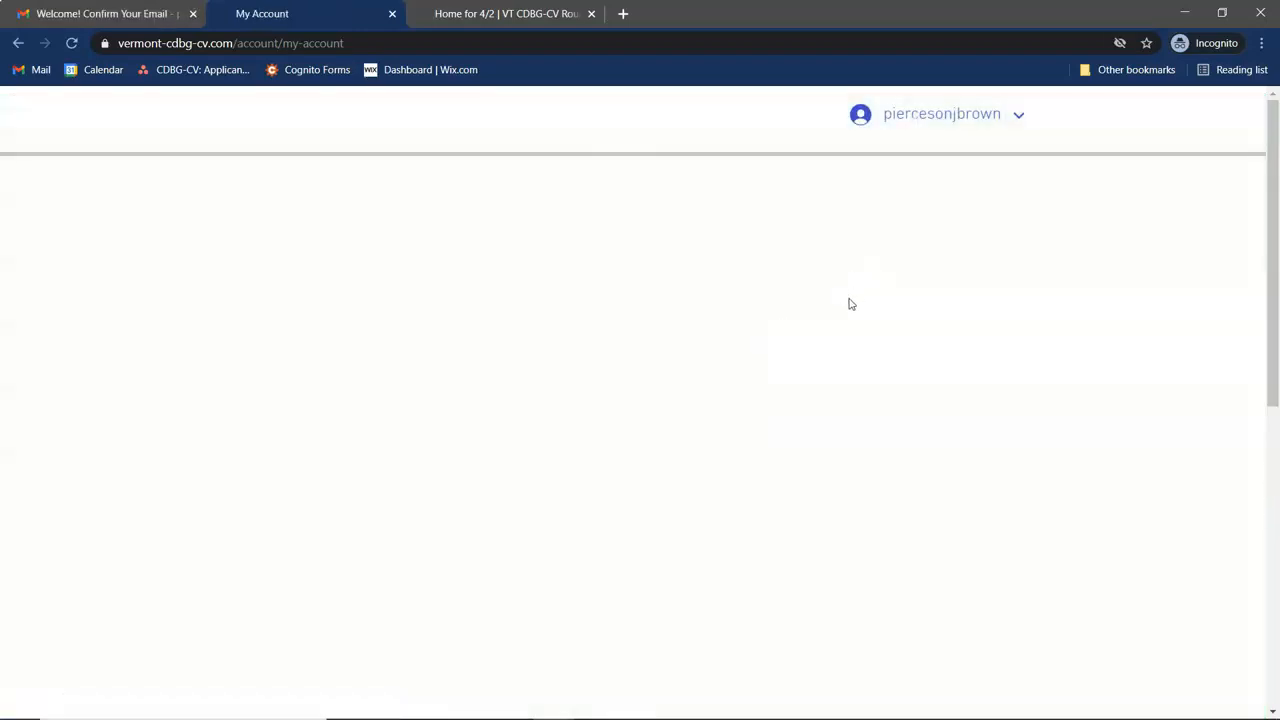
Choose Application Submission from the username menu to show the Round 2 Application form.
scroll(770, 342, "down", 1)
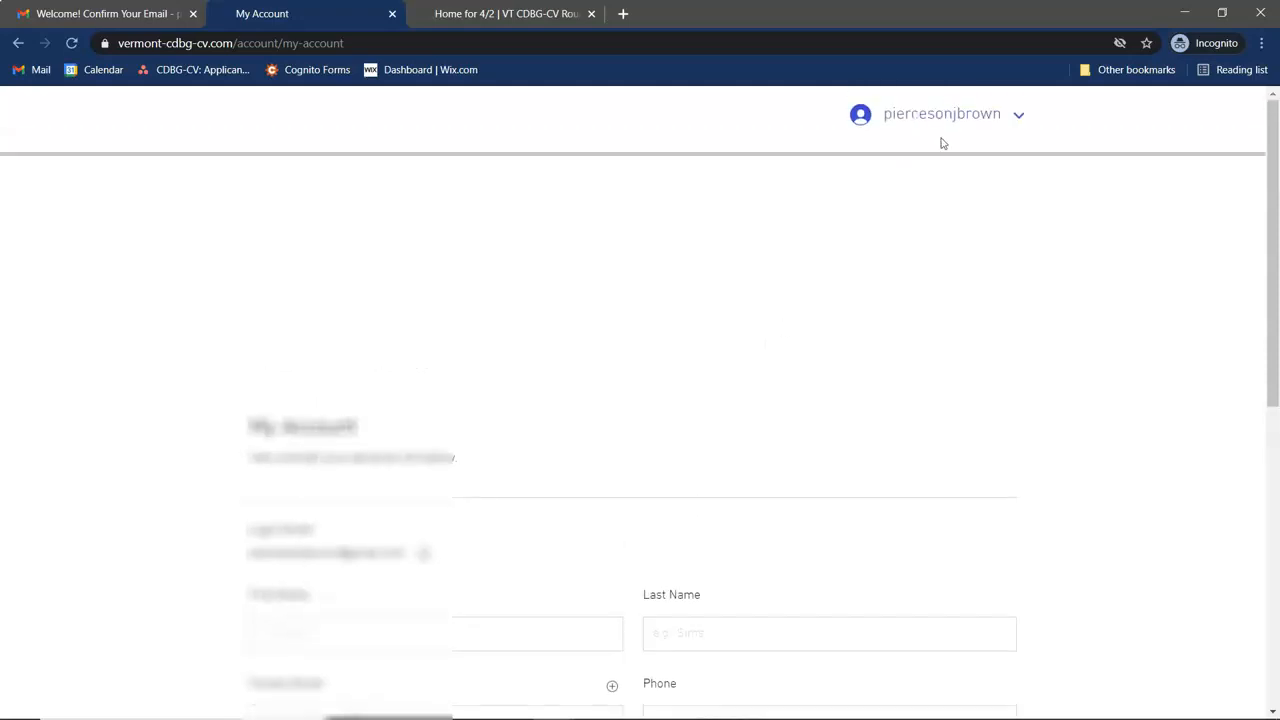
left_click(962, 132)
left_click(936, 167)
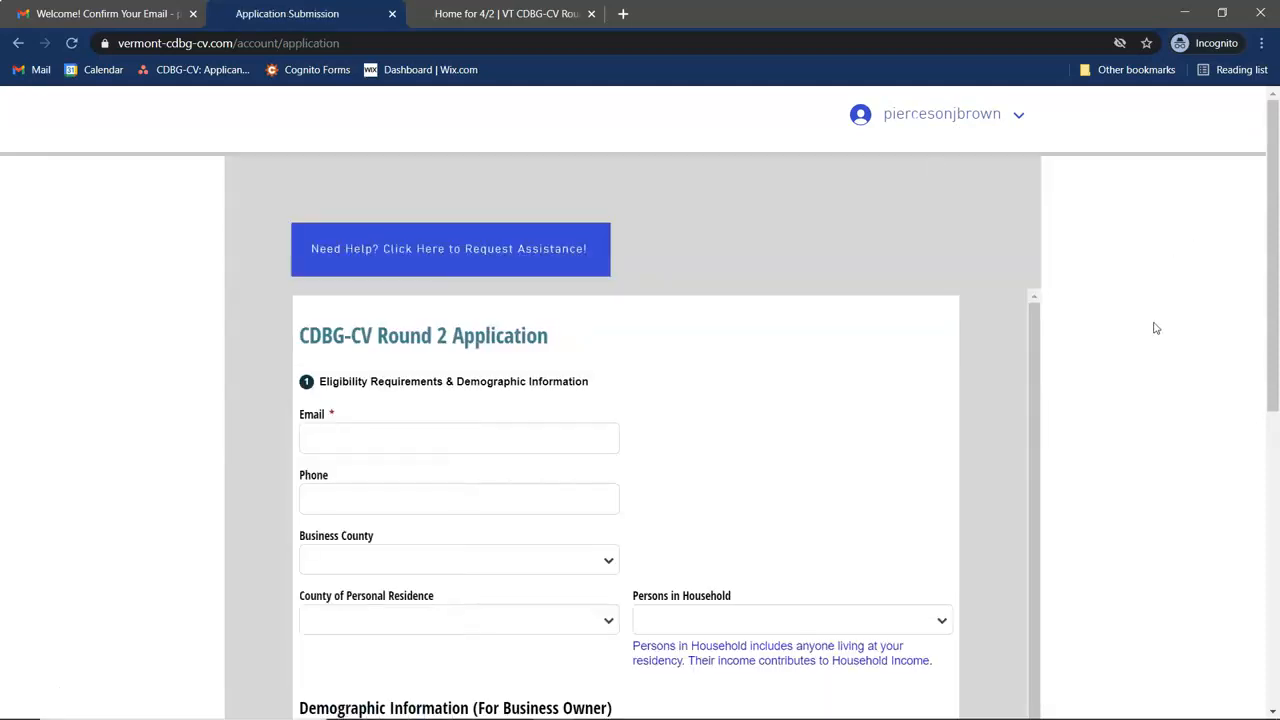
scroll(1121, 541, "down", 4)
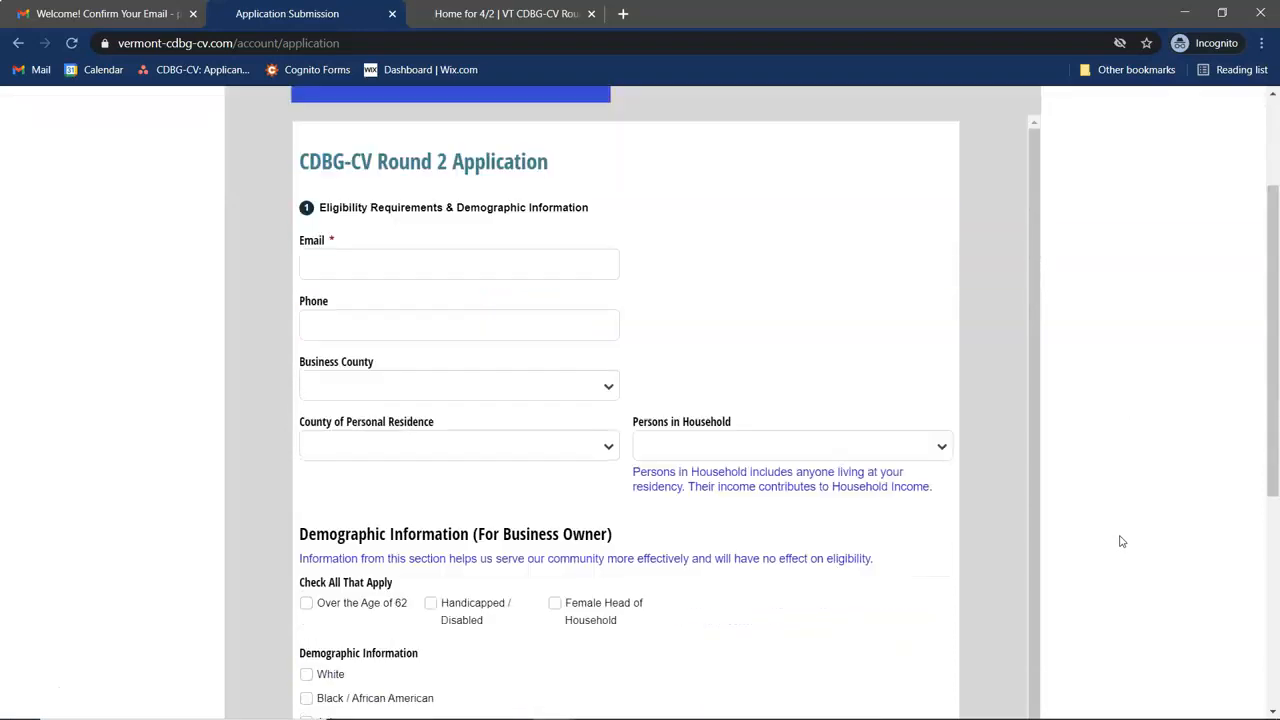
scroll(1121, 541, "down", 1)
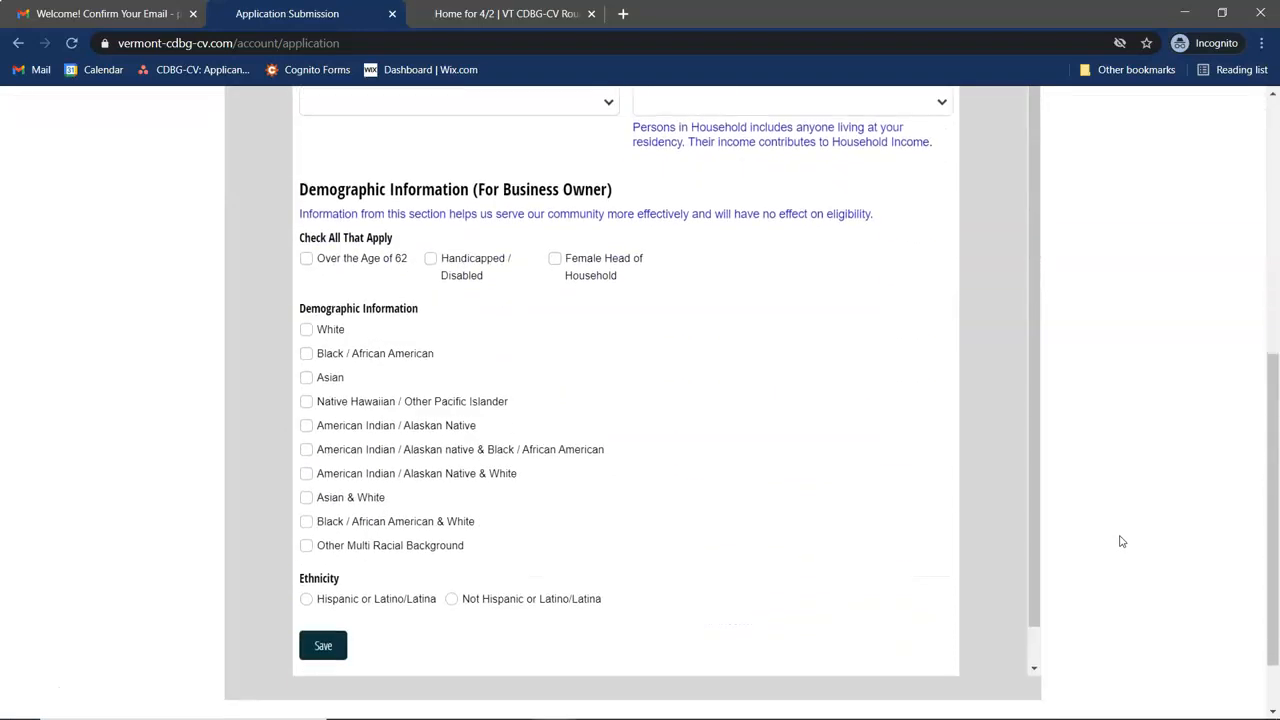
scroll(1121, 541, "up", 6)
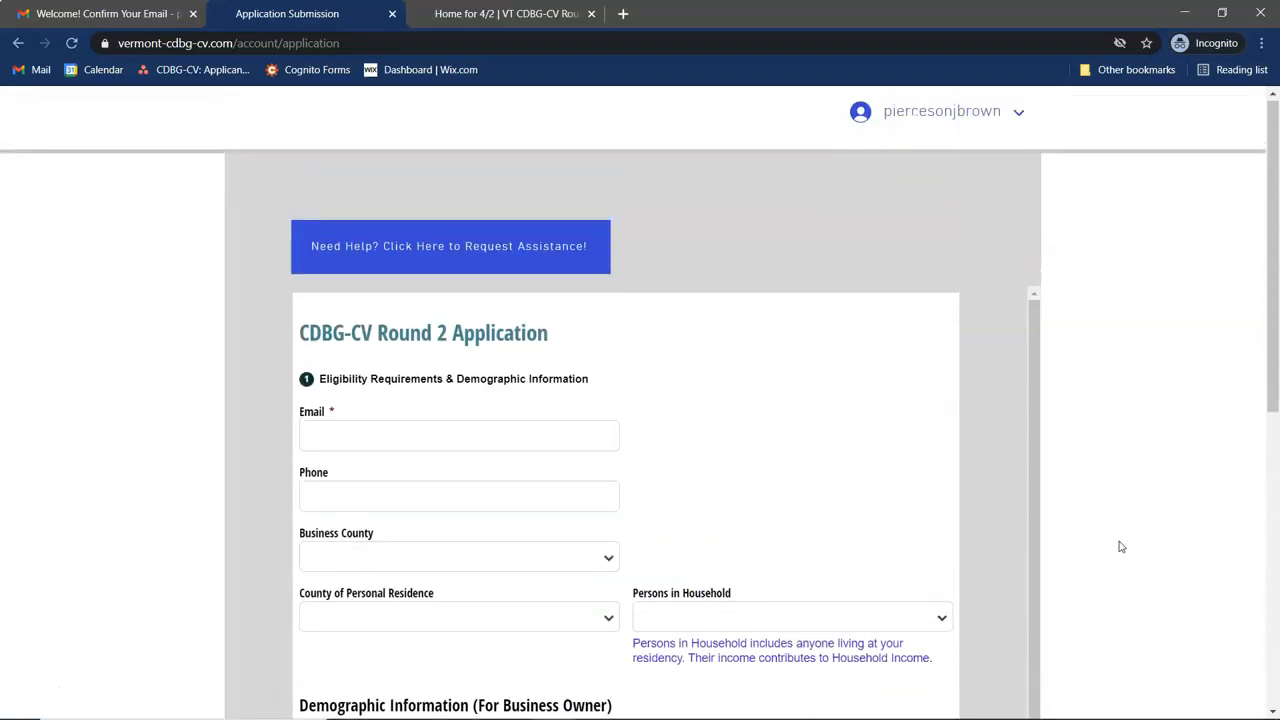
scroll(1178, 369, "up", 1)
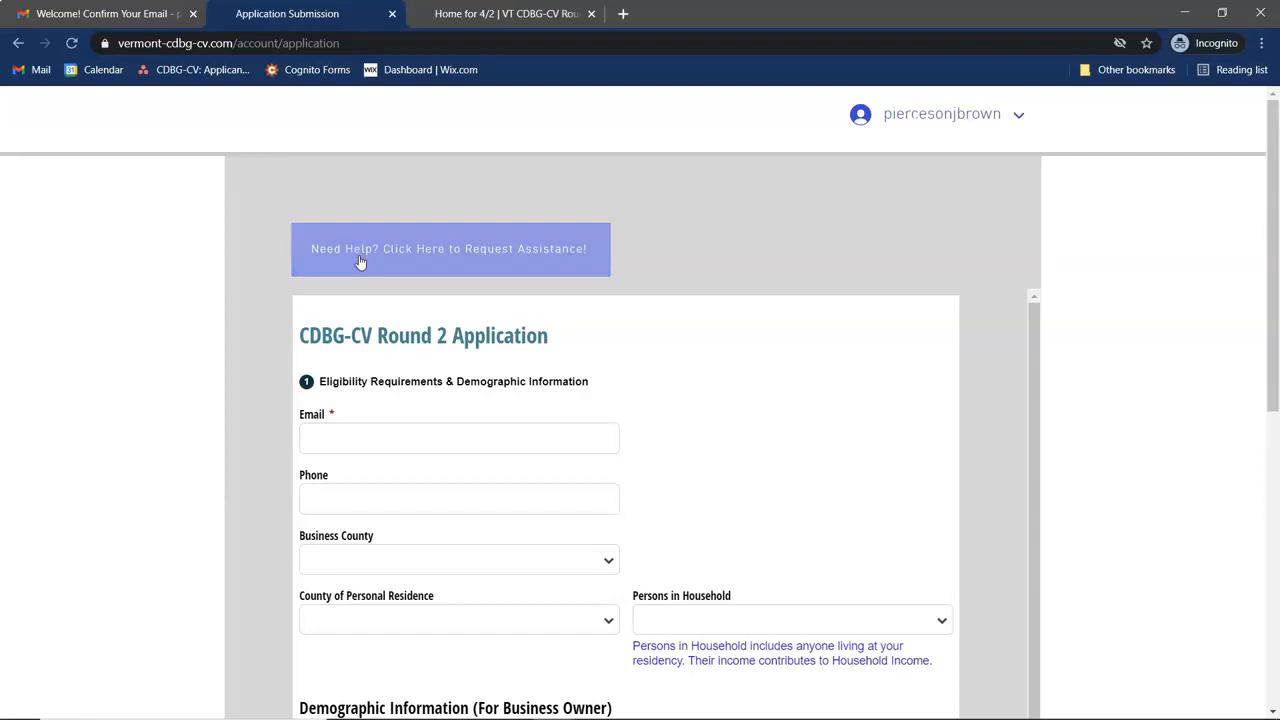
Open the Need Help? form and open, then close, the County list without choosing one.
left_click(360, 262)
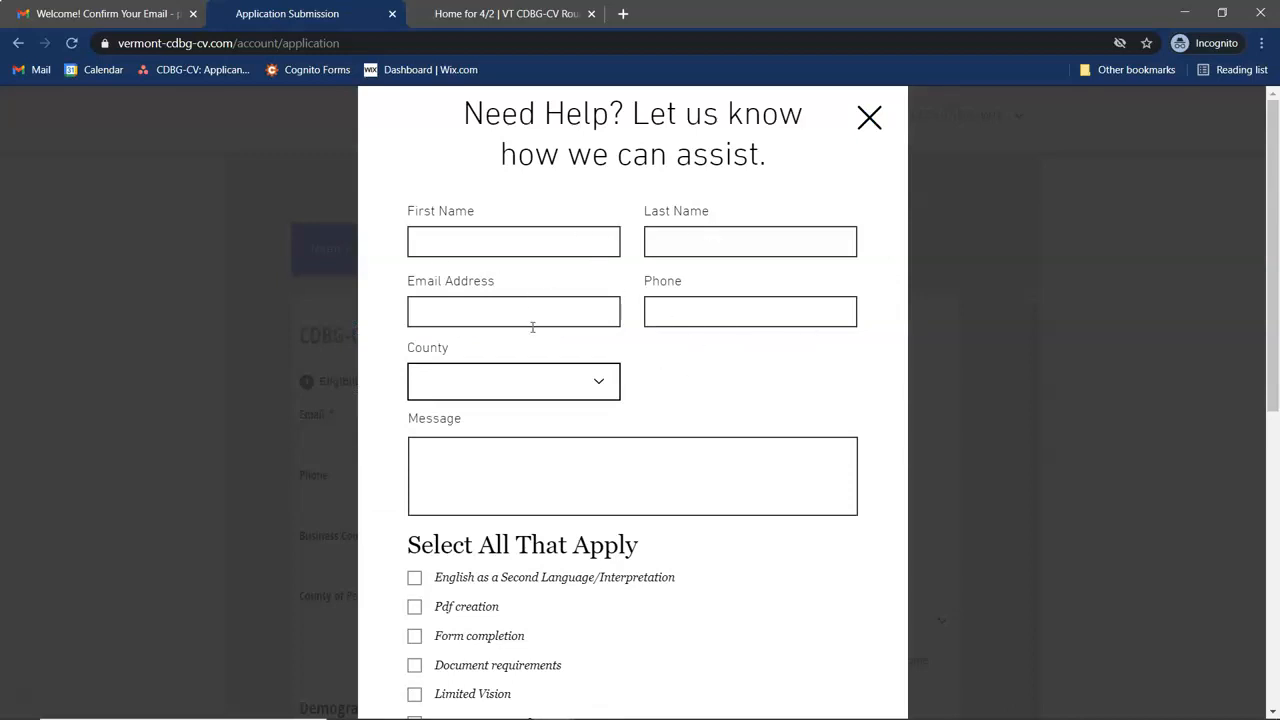
scroll(691, 373, "down", 1)
scroll(691, 373, "down", 2)
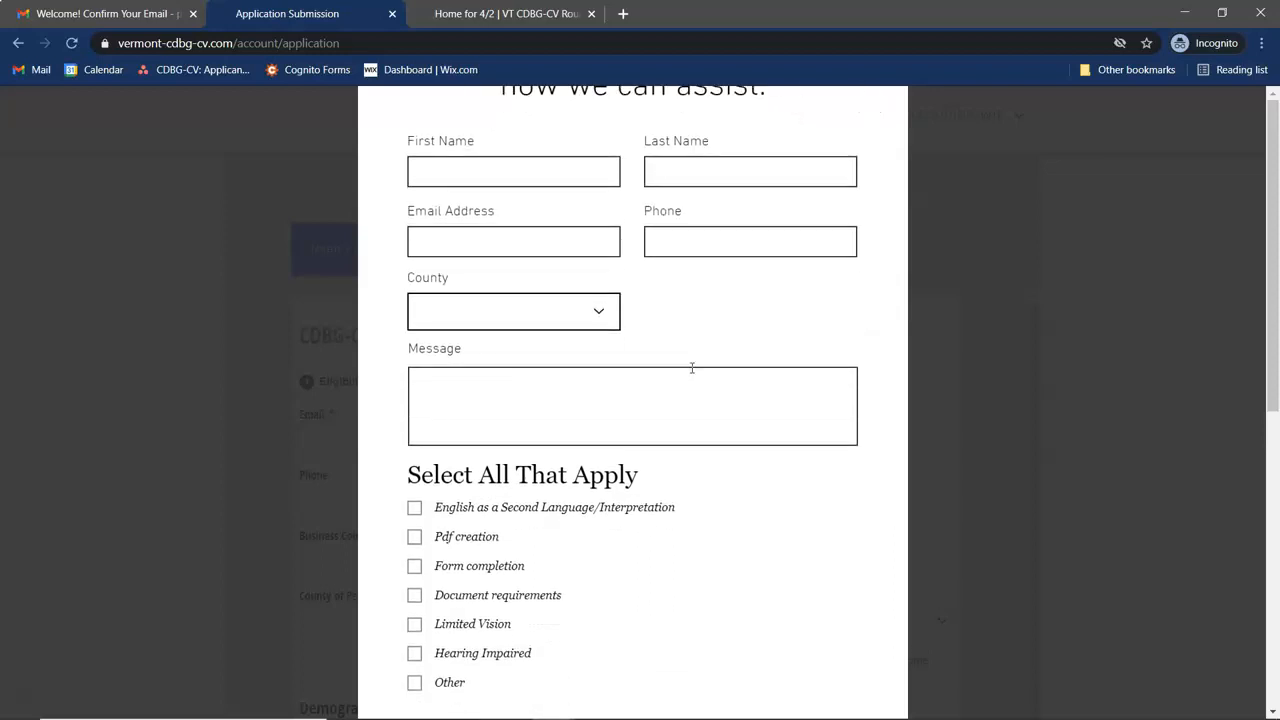
scroll(692, 368, "down", 1)
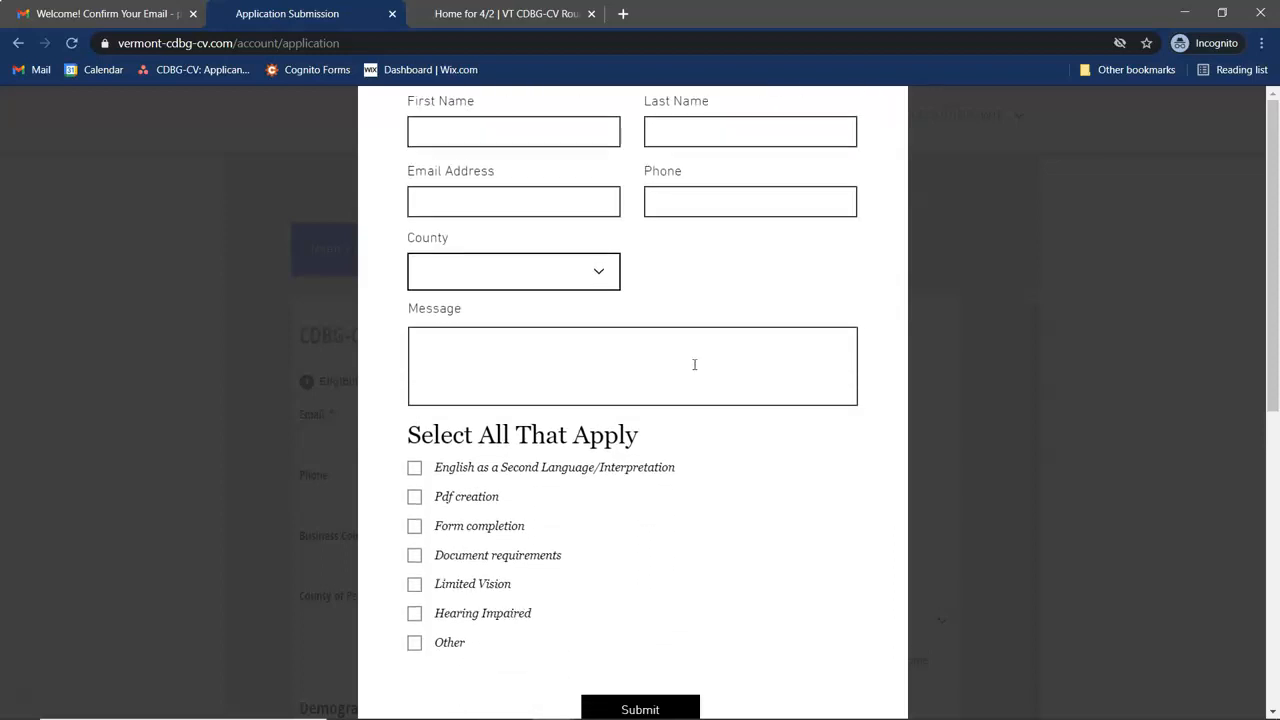
scroll(560, 274, "down", 1)
left_click(583, 266)
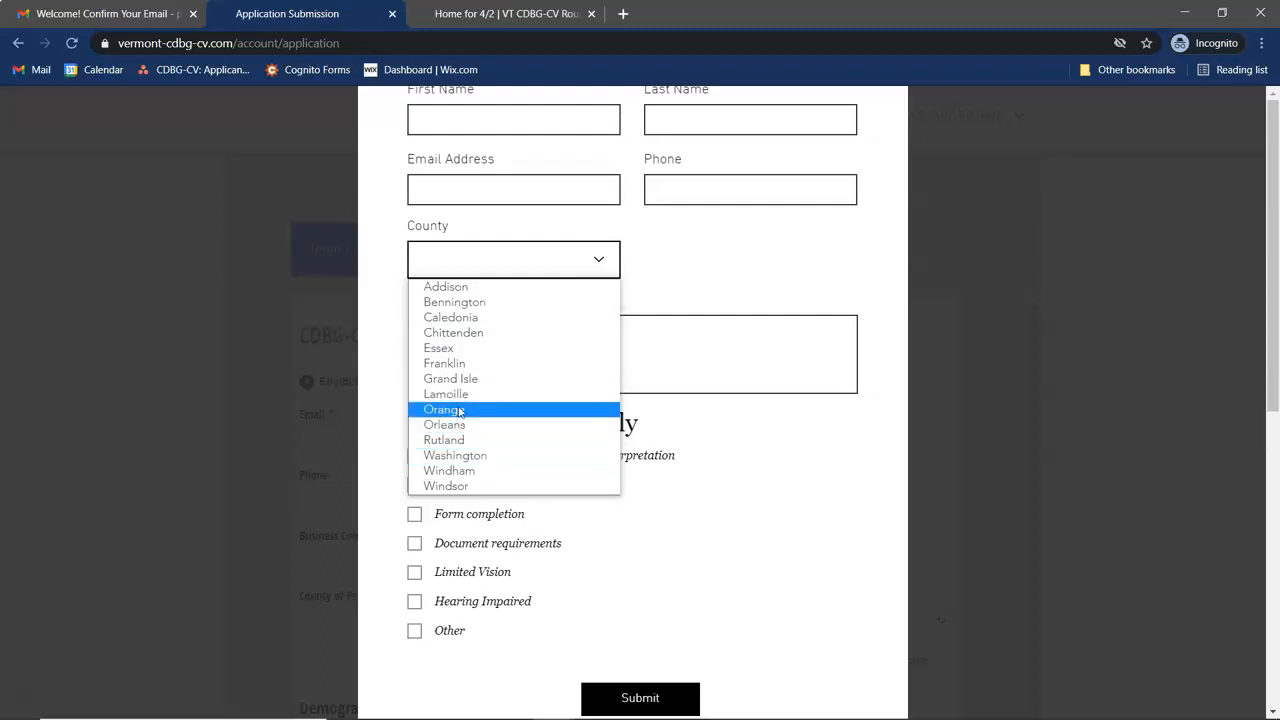
left_click(715, 271)
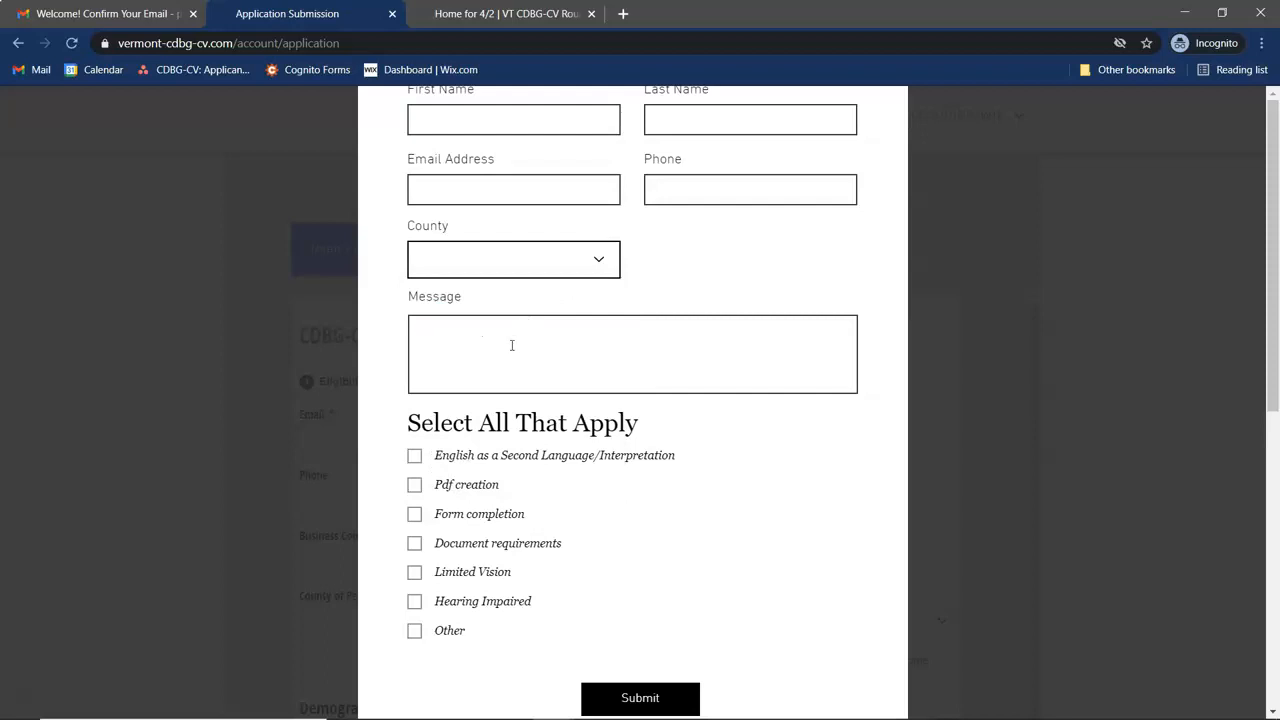
Enter 'Document merging' as the message, tick Other and Pdf creation, and submit.
type("Document merging")
scroll(687, 514, "down", 1)
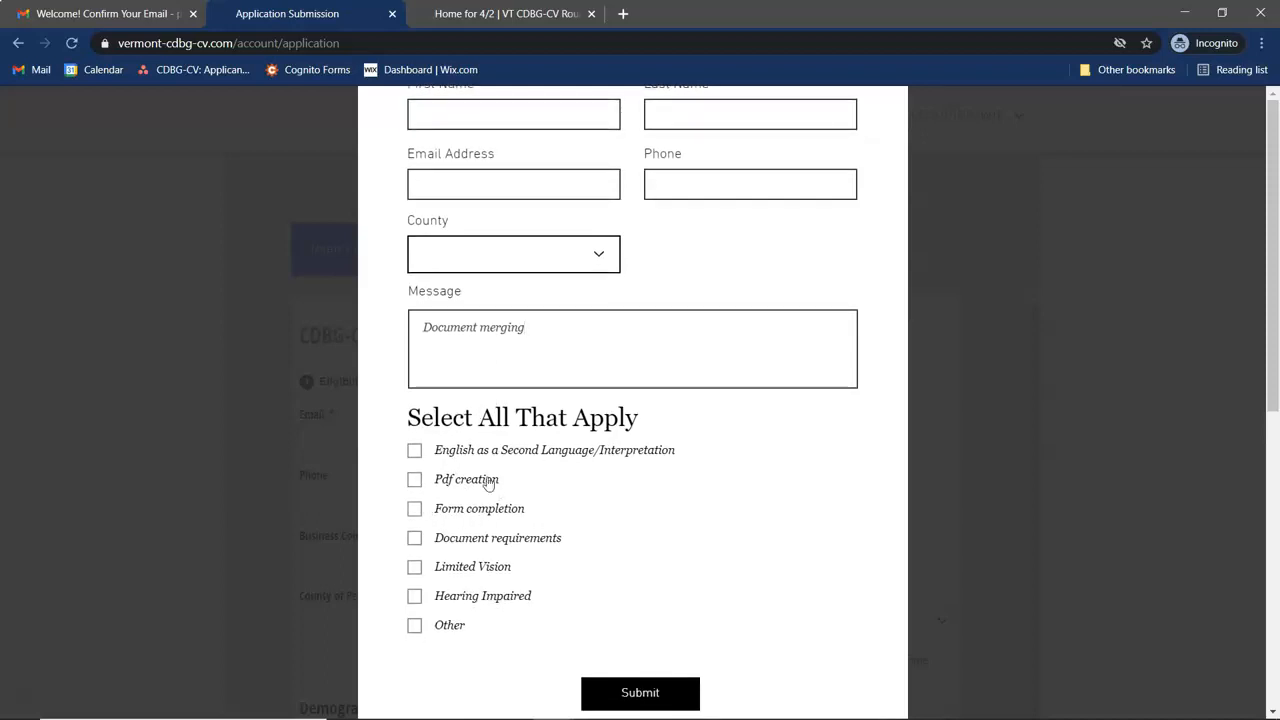
left_click(414, 628)
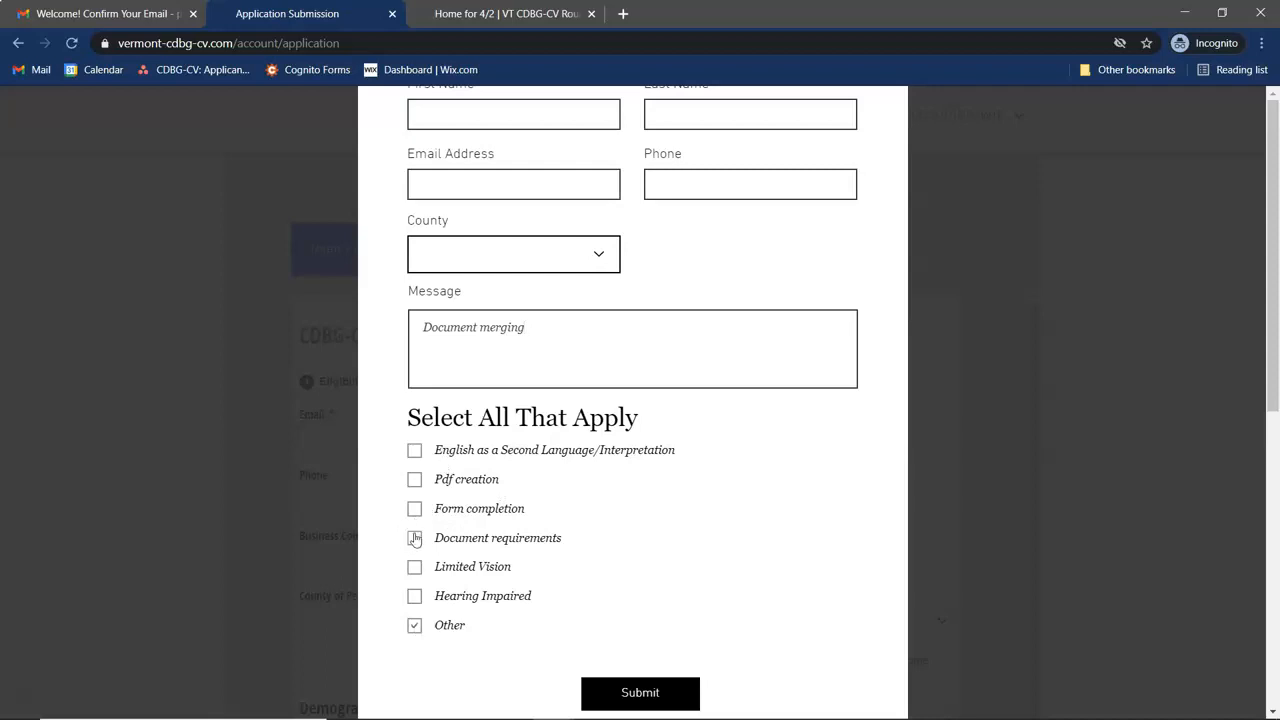
left_click(414, 480)
left_click(664, 705)
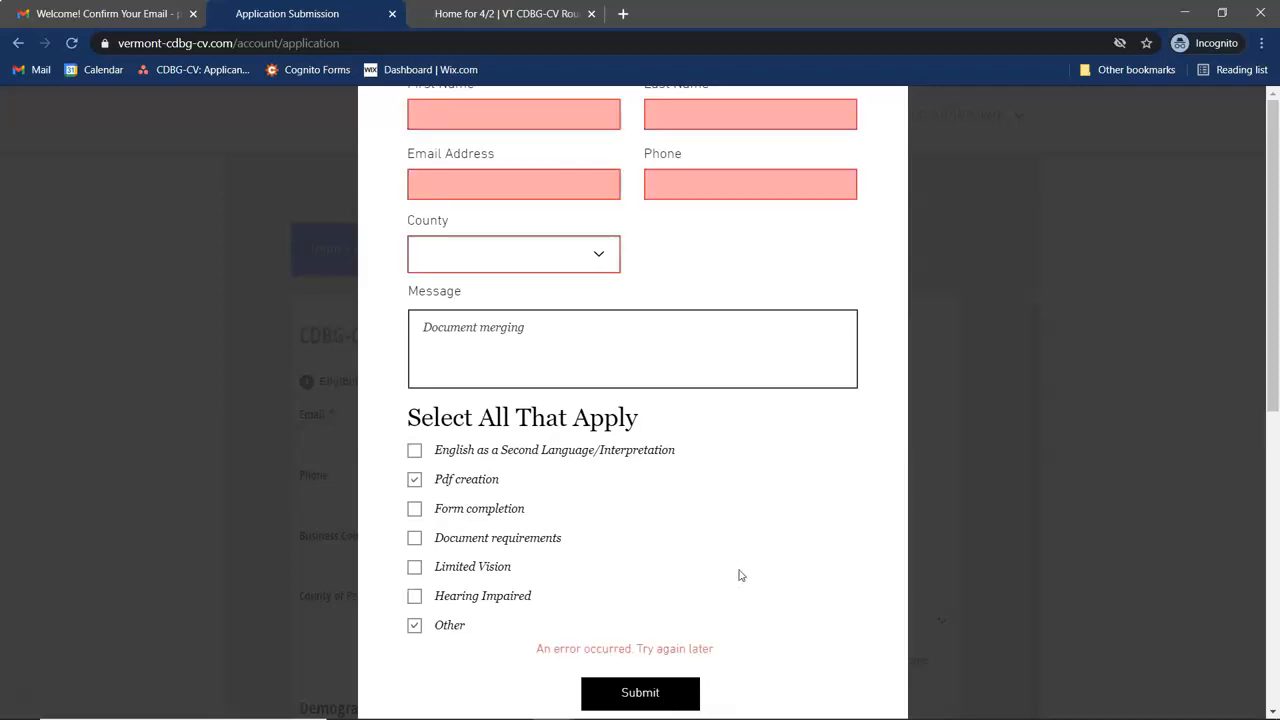
scroll(800, 390, "up", 2)
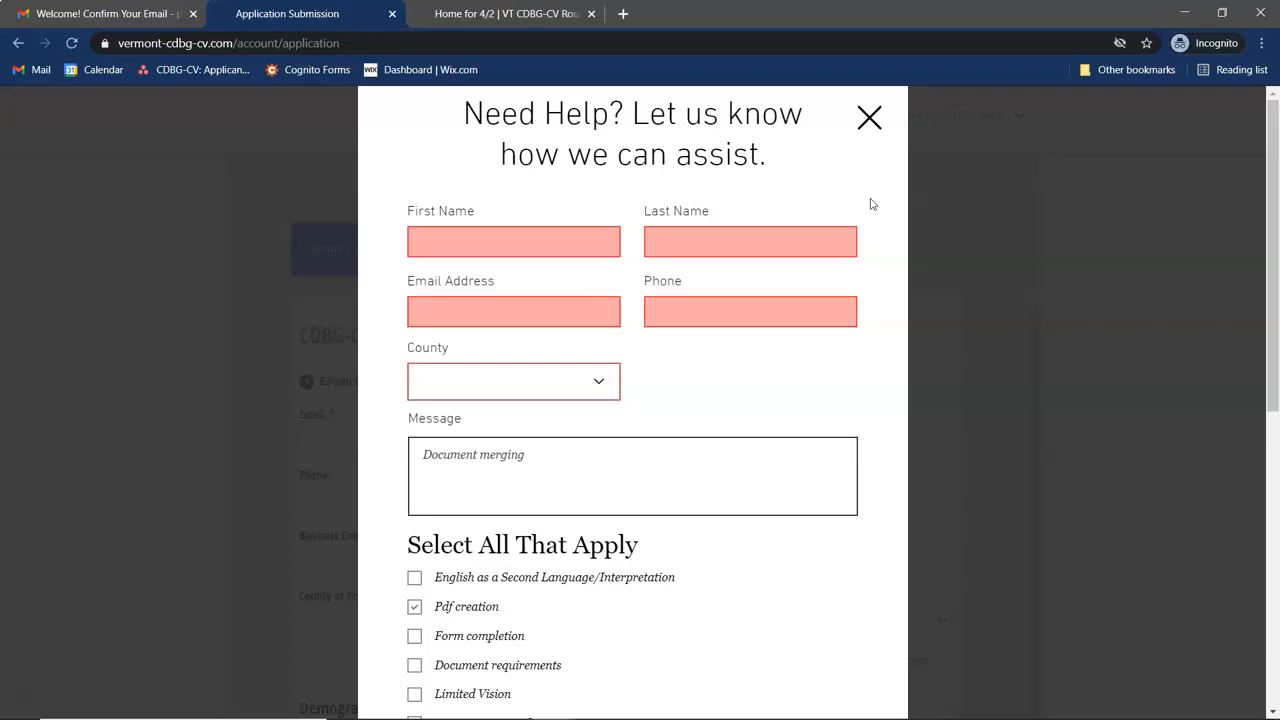
Close the help form, return to the Home tab, and open the Welcome Back login dialog.
left_click(870, 119)
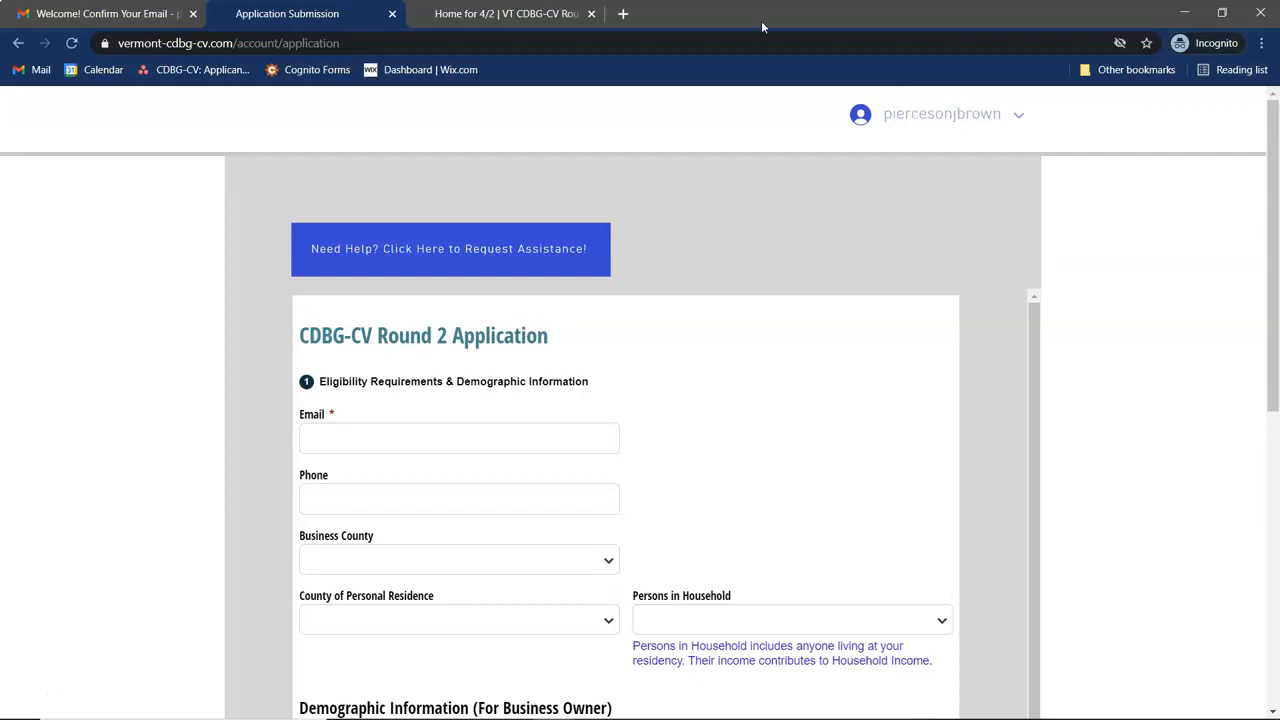
left_click(505, 13)
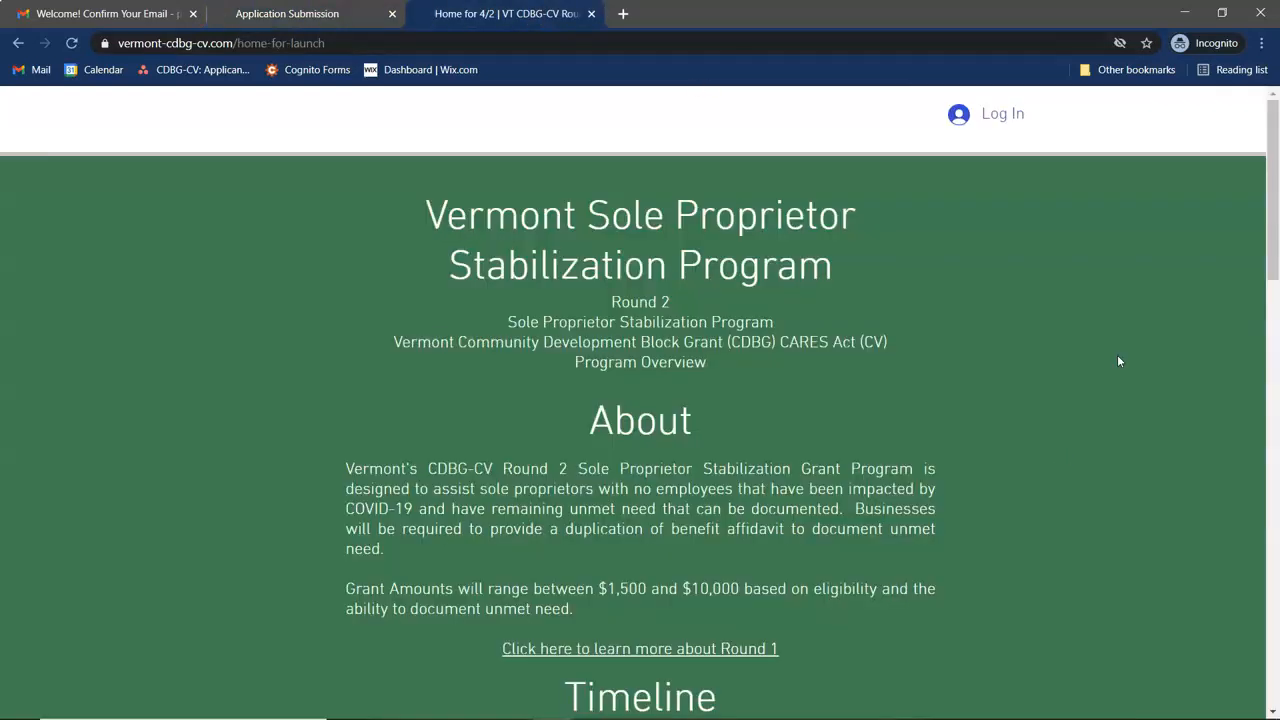
left_click(996, 118)
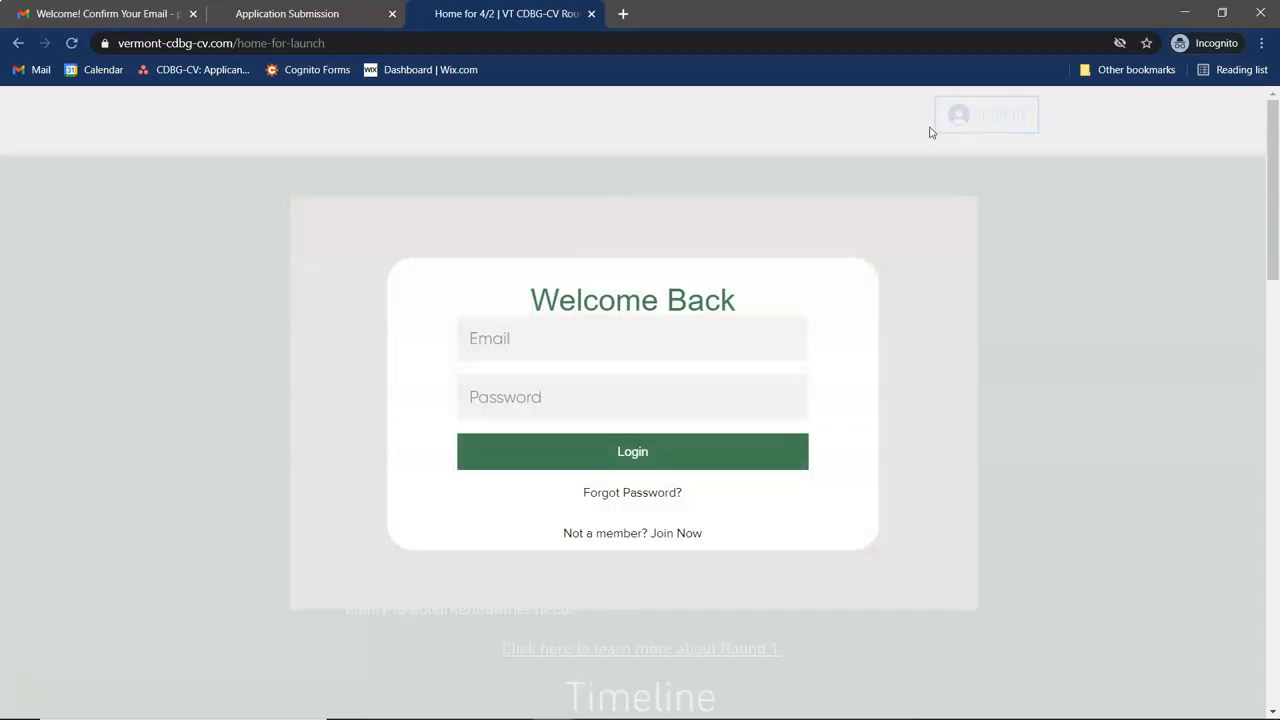
left_click(700, 333)
left_click(734, 408)
left_click(994, 343)
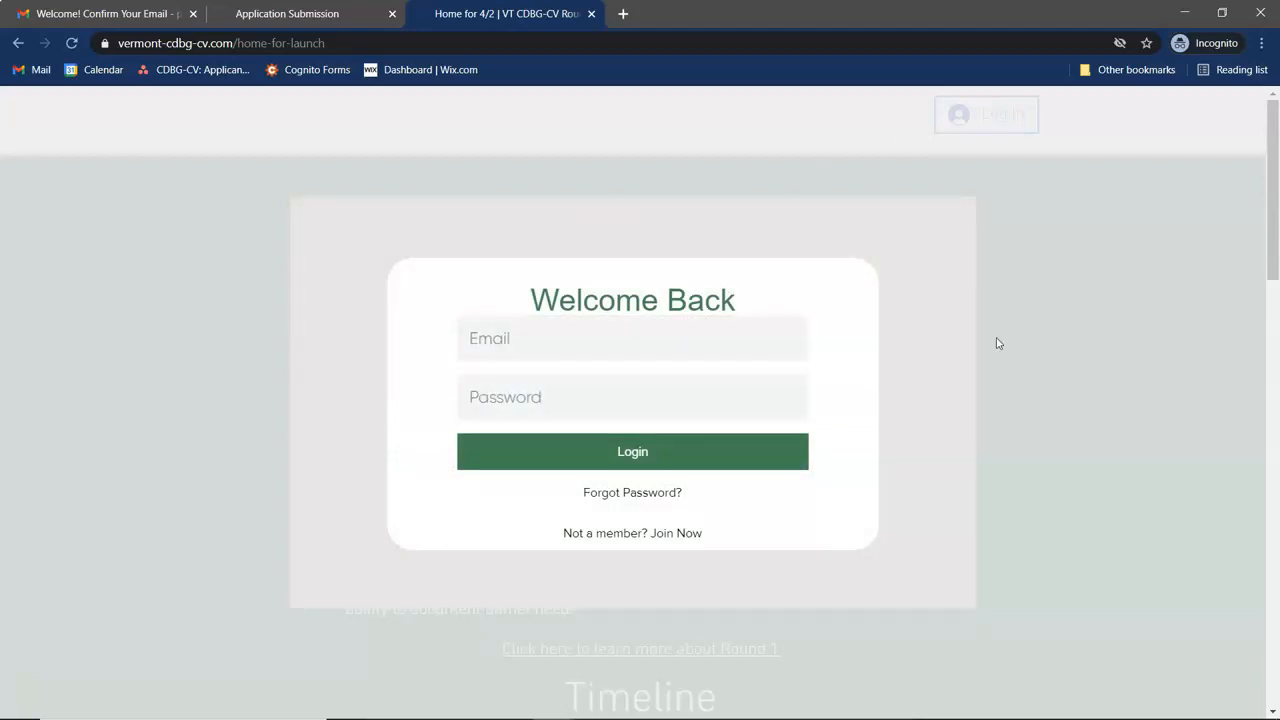